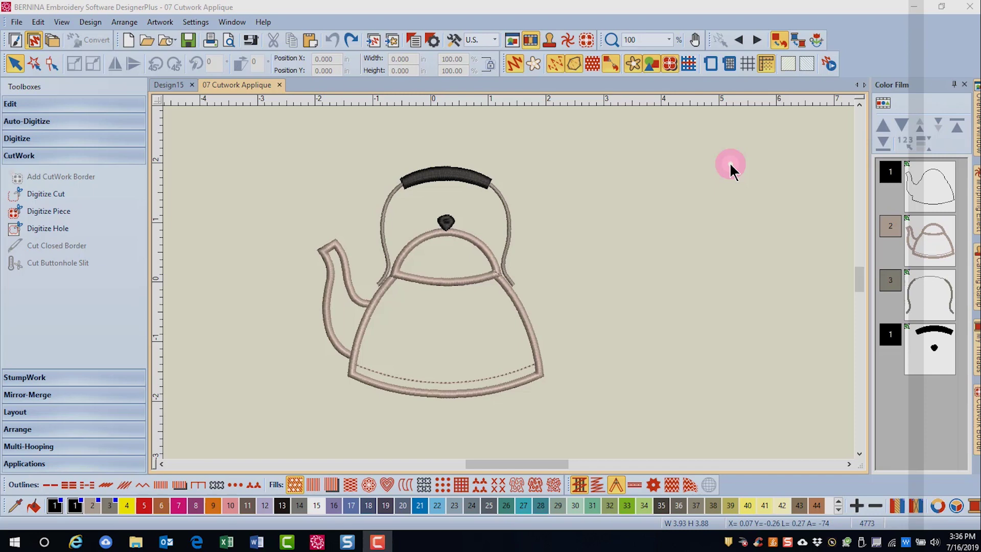
Step: Show the design's objects in Color Film and select the spout, body and lid outlines together
{"action": "right_click", "coordinate": [505, 281]}
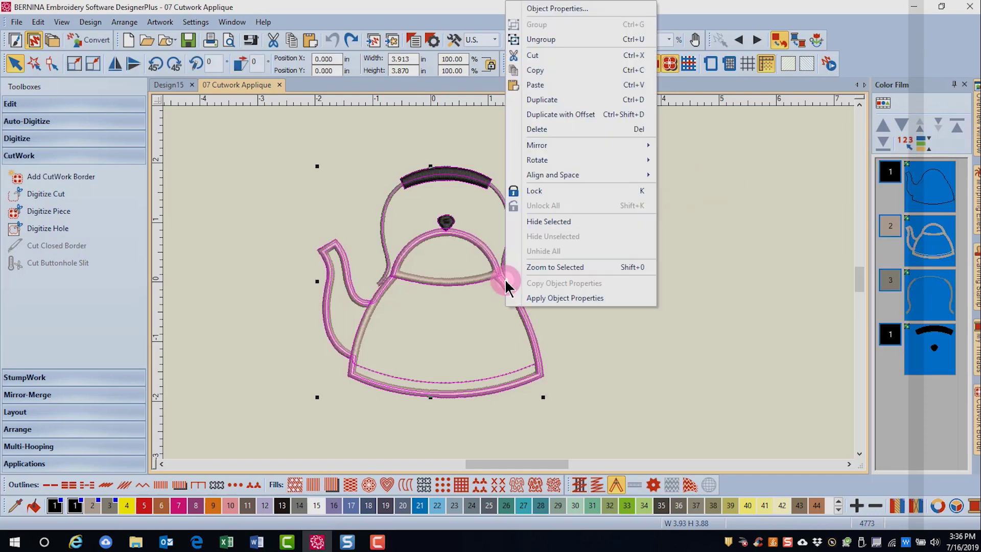
{"action": "left_click", "coordinate": [669, 195]}
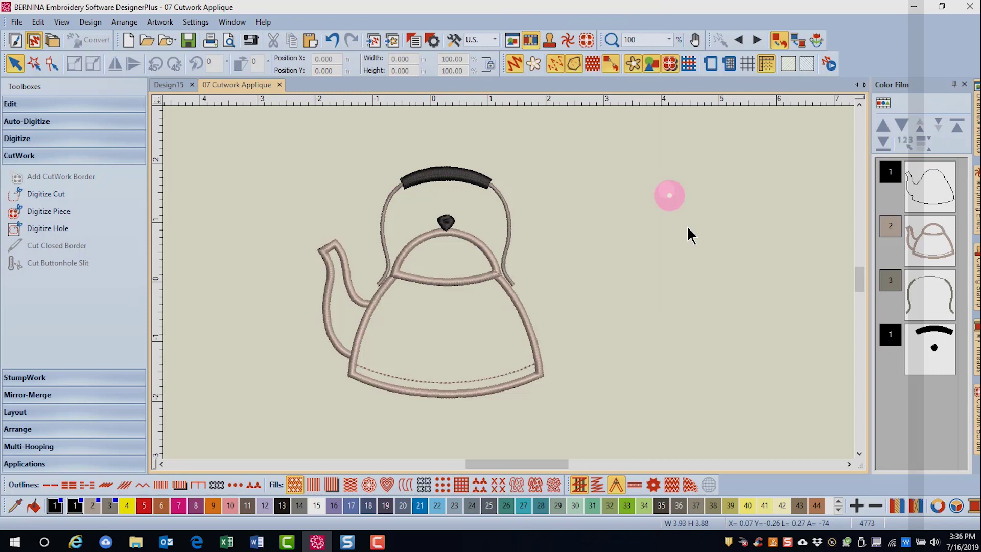
{"action": "left_click", "coordinate": [690, 231]}
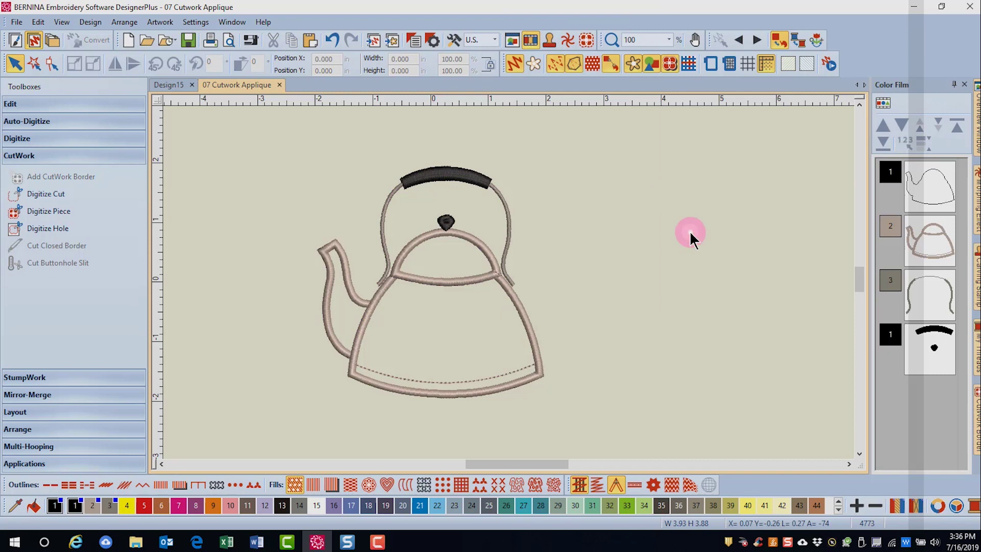
{"action": "left_click", "coordinate": [884, 102]}
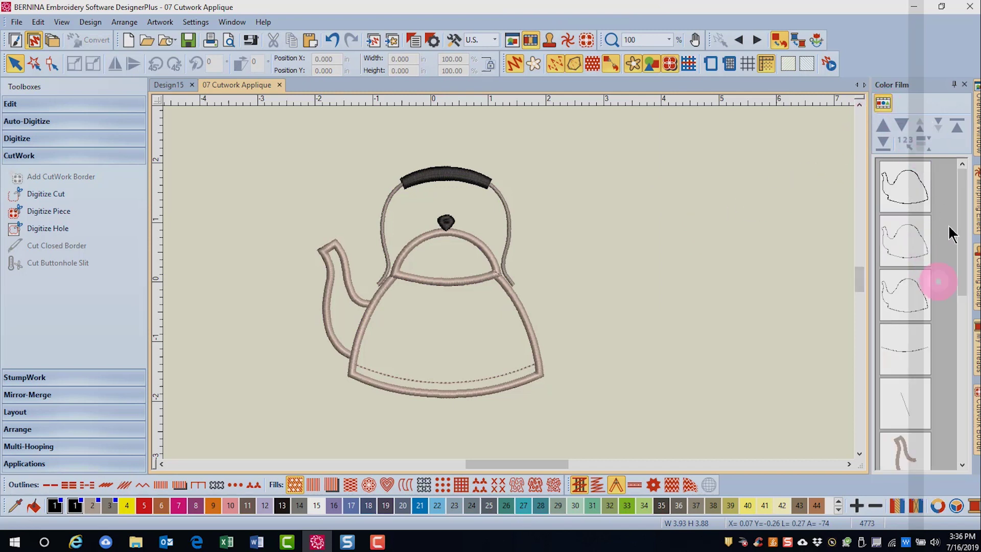
{"action": "left_click_drag", "start_coordinate": [963, 236], "coordinate": [958, 284]}
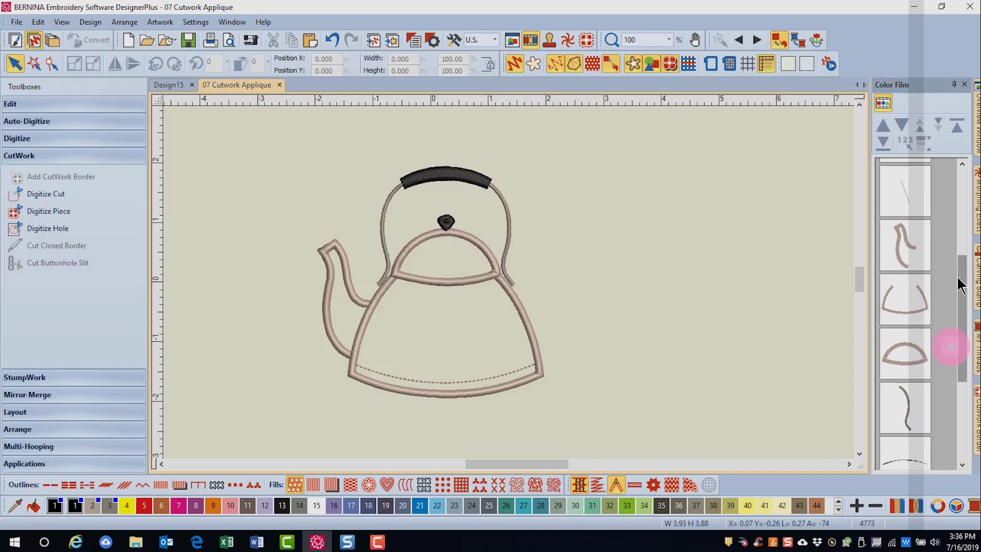
{"action": "left_click", "coordinate": [908, 249]}
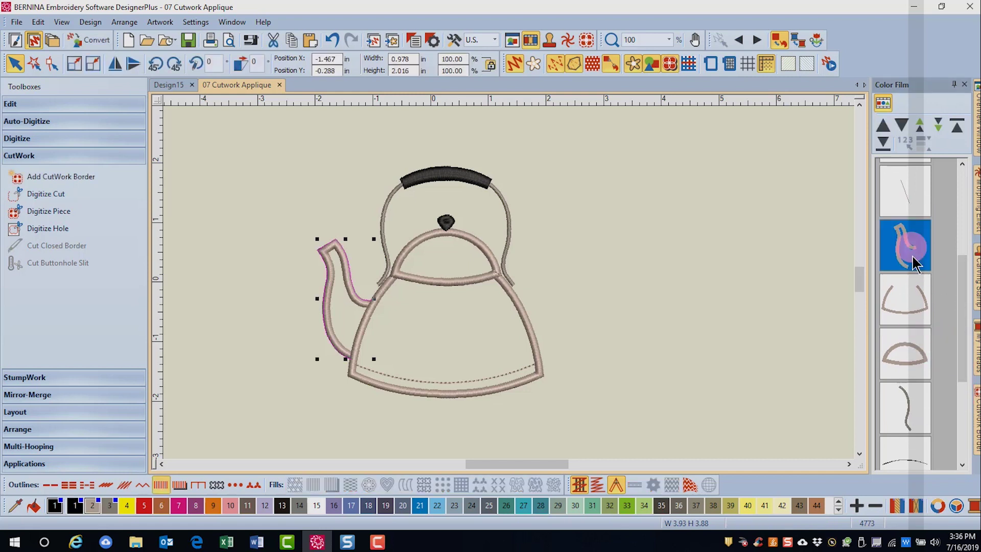
{"action": "left_click", "coordinate": [918, 293], "text": "ctrl"}
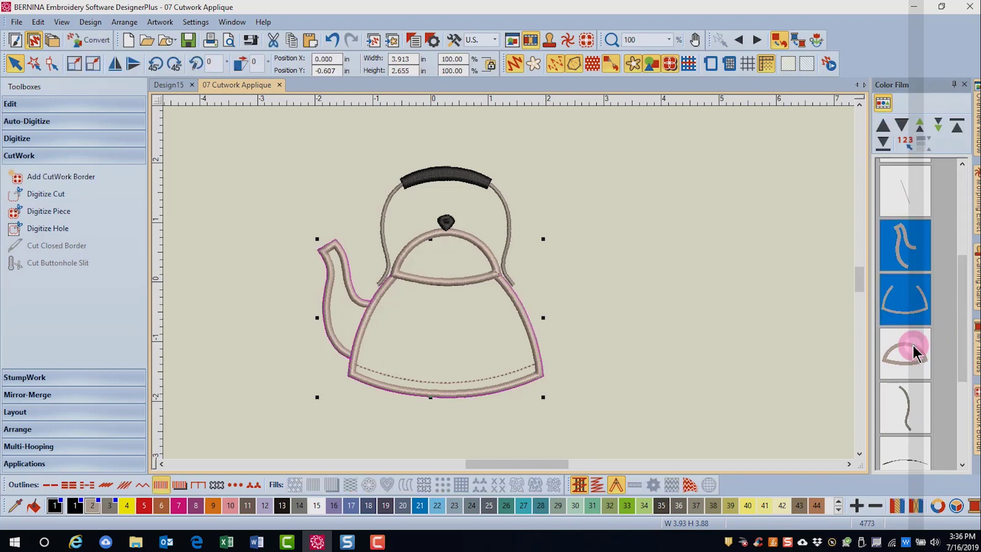
{"action": "left_click", "coordinate": [917, 352], "text": "ctrl"}
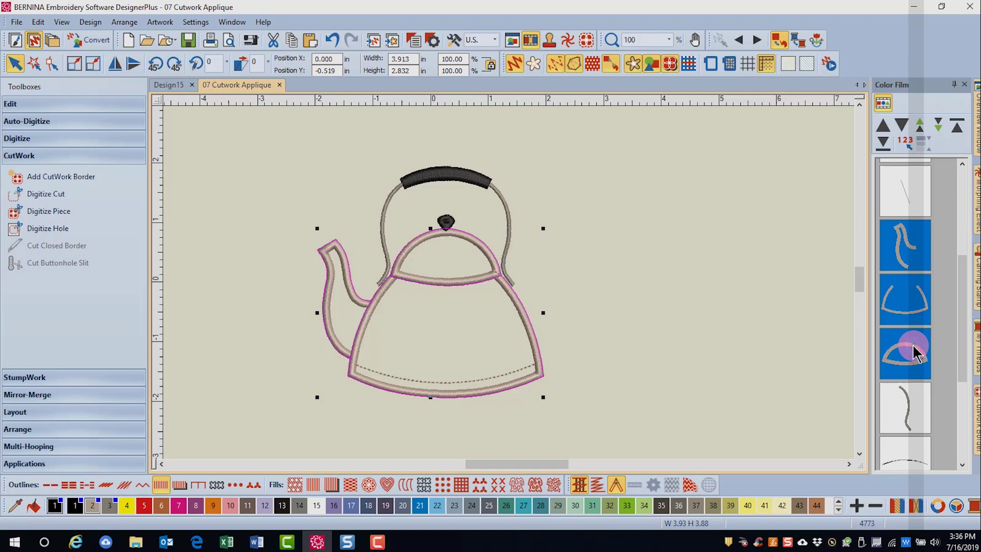
Step: Add a Cut-type cutwork border at -1 mm offset around the outlines, excluding holes
{"action": "left_click", "coordinate": [67, 184]}
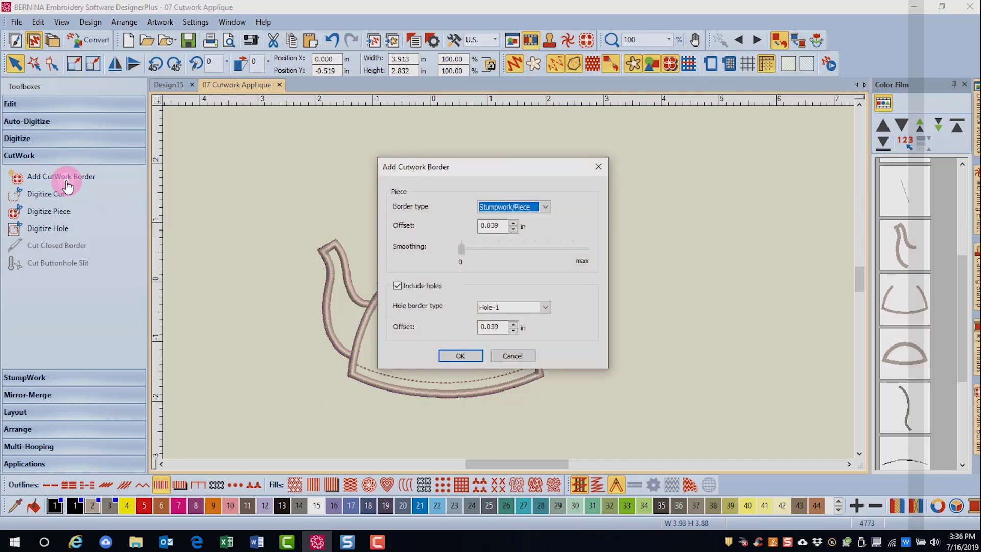
{"action": "left_click", "coordinate": [545, 207]}
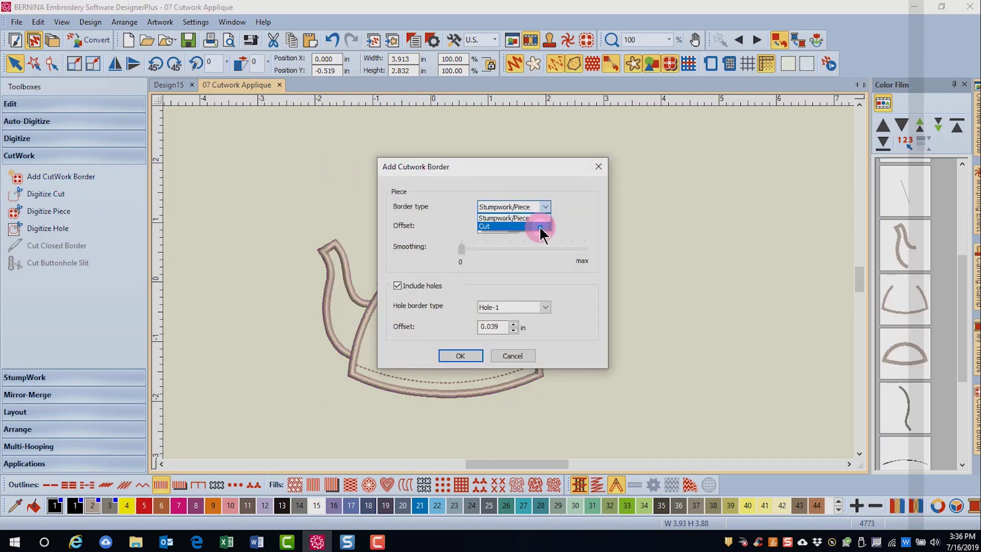
{"action": "left_click", "coordinate": [541, 226]}
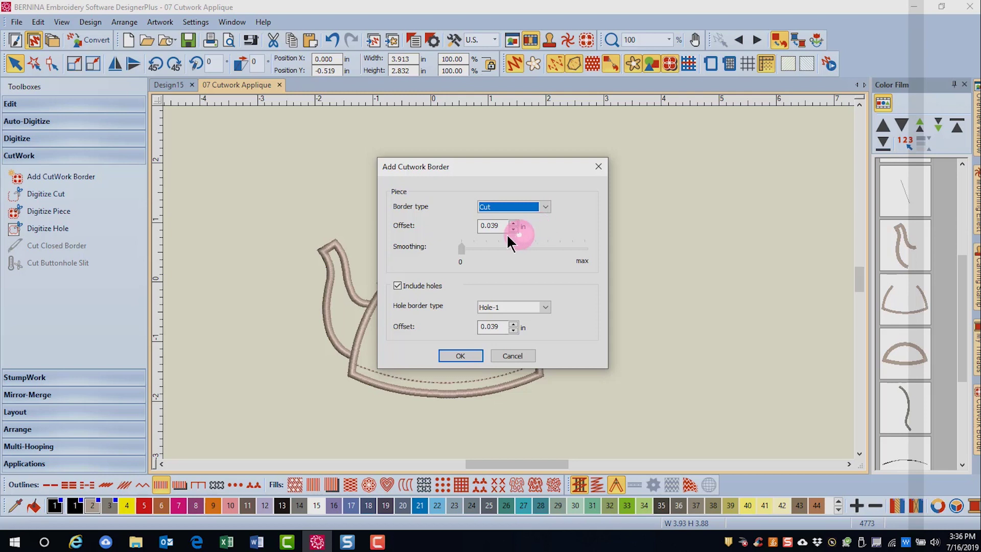
{"action": "left_click_drag", "start_coordinate": [507, 226], "coordinate": [461, 231]}
{"action": "key", "text": "BackSpace"}
{"action": "type", "text": "-"}
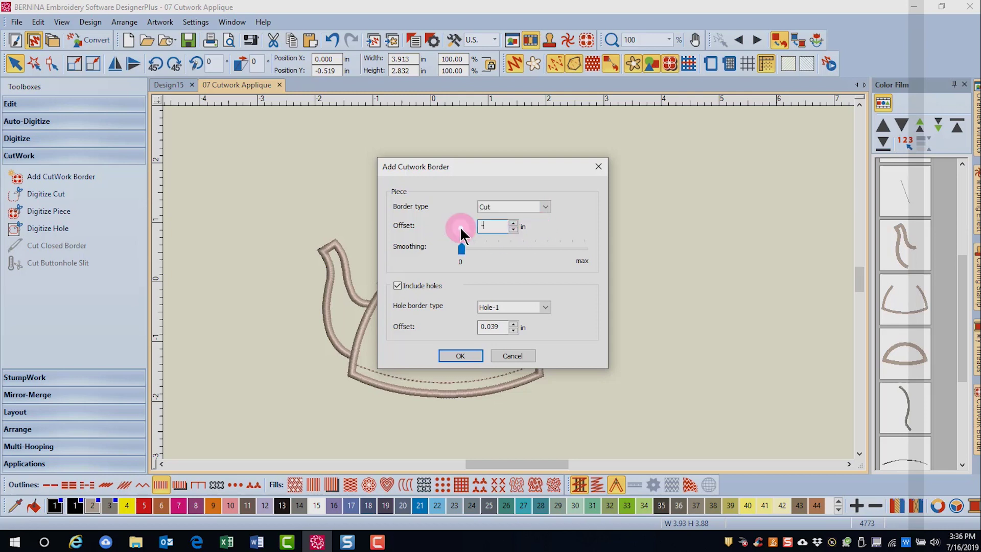
{"action": "type", "text": "1 mm"}
{"action": "left_click", "coordinate": [423, 290]}
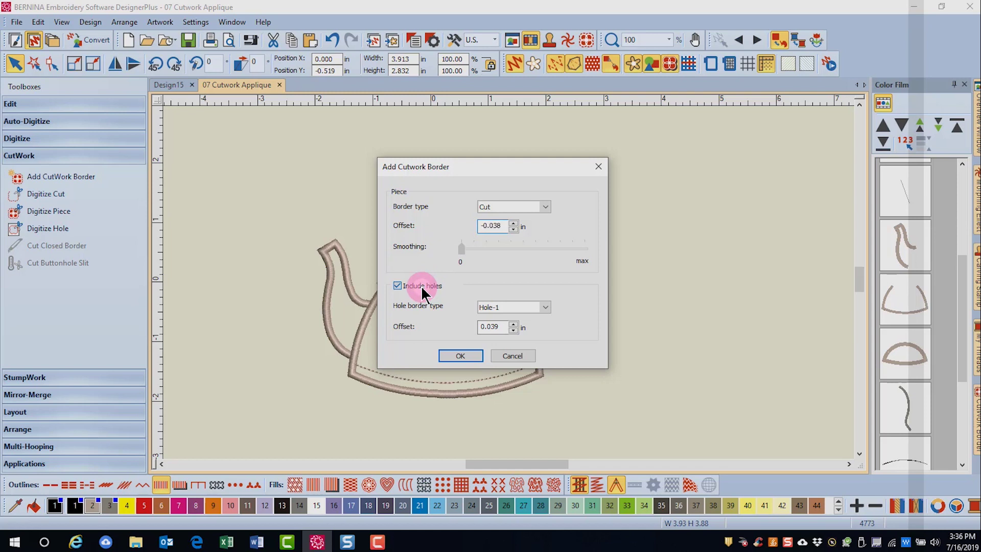
{"action": "left_click", "coordinate": [462, 354]}
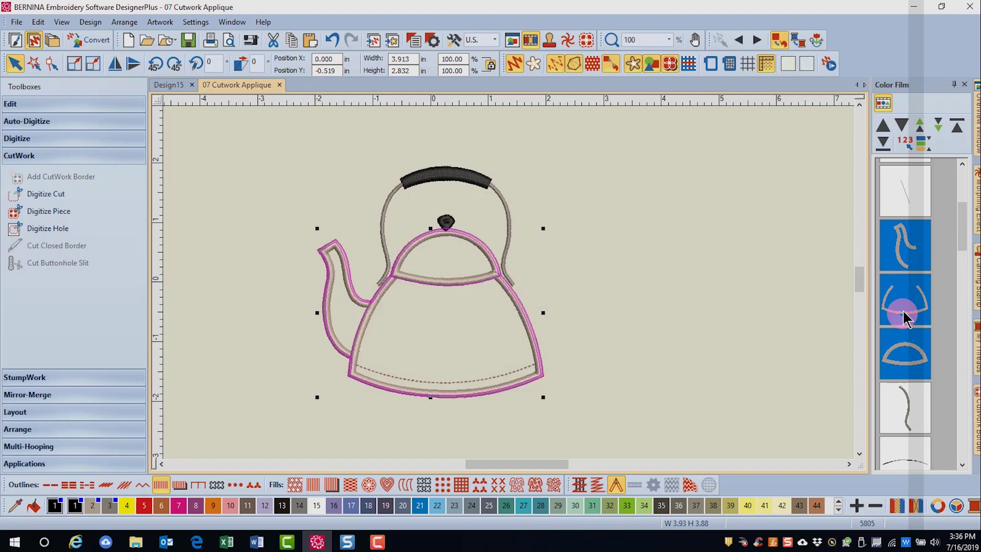
{"action": "left_click_drag", "start_coordinate": [963, 230], "coordinate": [959, 333]}
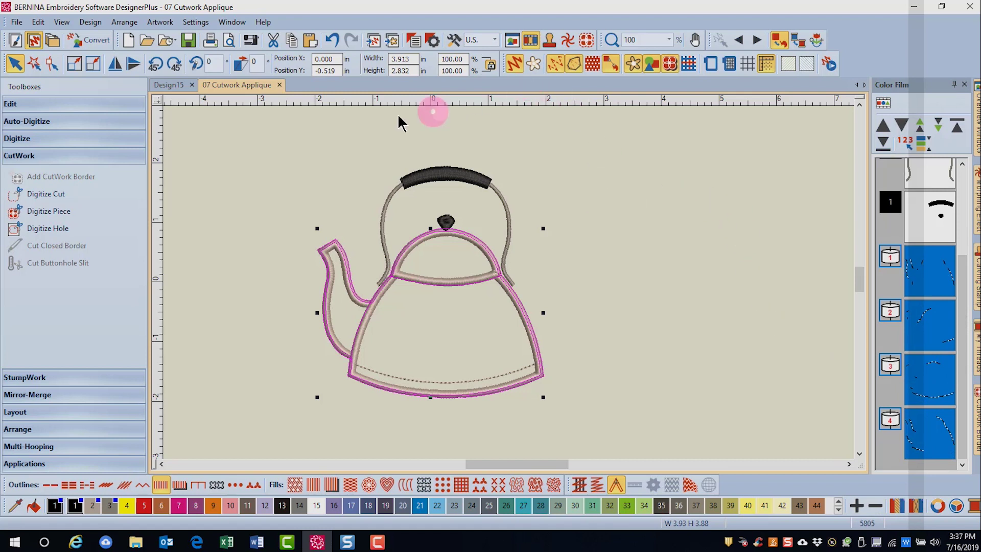
Step: Select the four cutwork cut-line objects in Color Film and cut them out of the design
{"action": "left_click", "coordinate": [332, 39]}
{"action": "left_click_drag", "start_coordinate": [962, 360], "coordinate": [962, 441]}
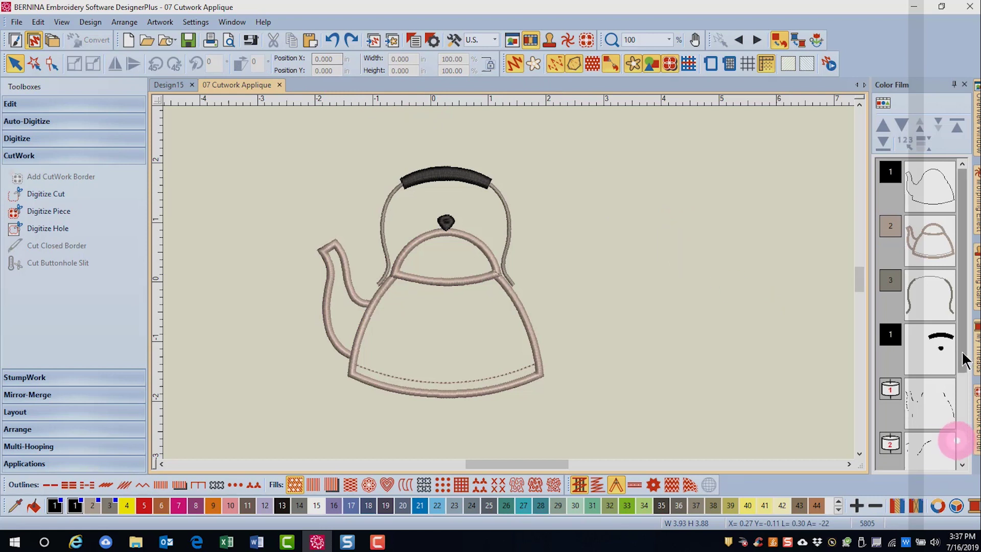
{"action": "left_click", "coordinate": [936, 299]}
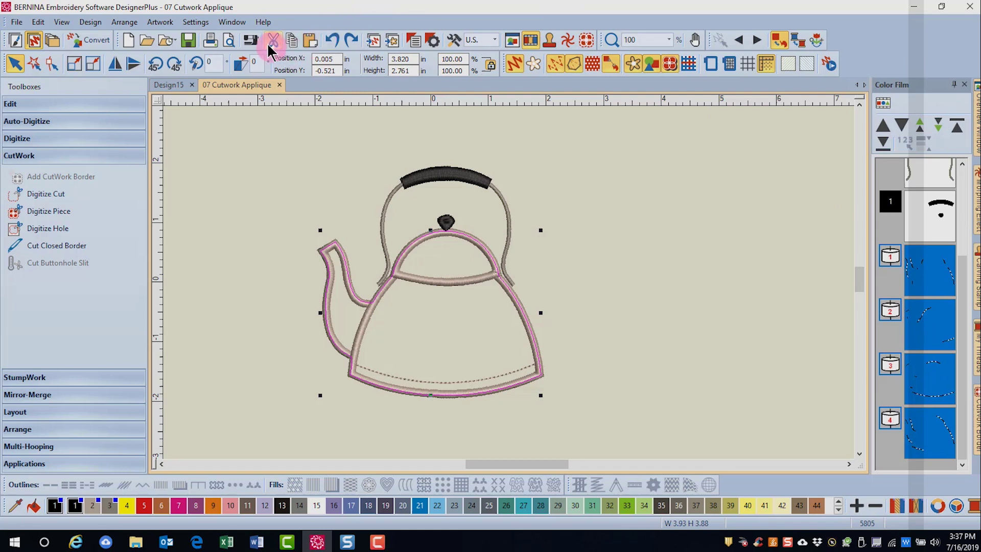
Step: Create new design Design18 and paste the teapot cutwork cut line into it
{"action": "left_click", "coordinate": [128, 42]}
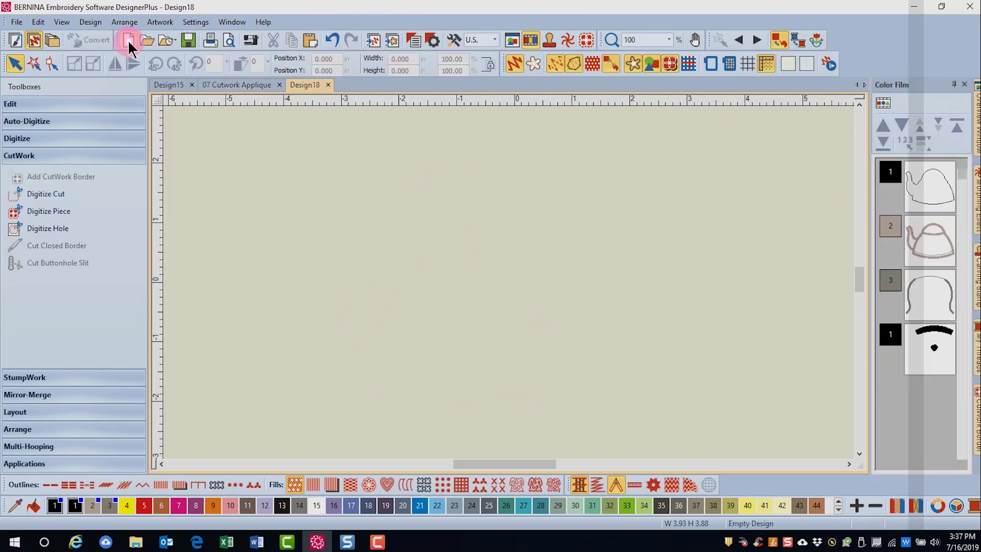
{"action": "left_click", "coordinate": [304, 45]}
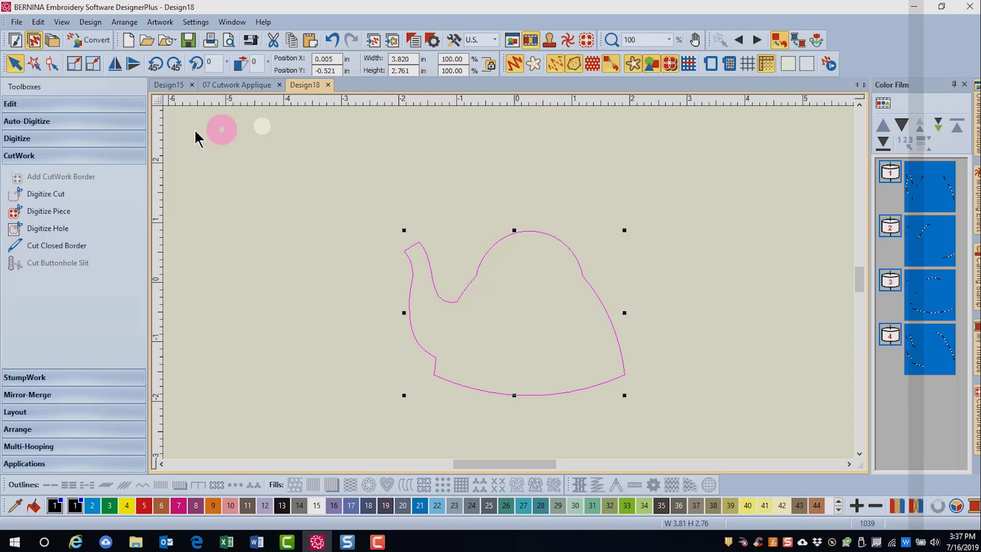
{"action": "left_click", "coordinate": [19, 106]}
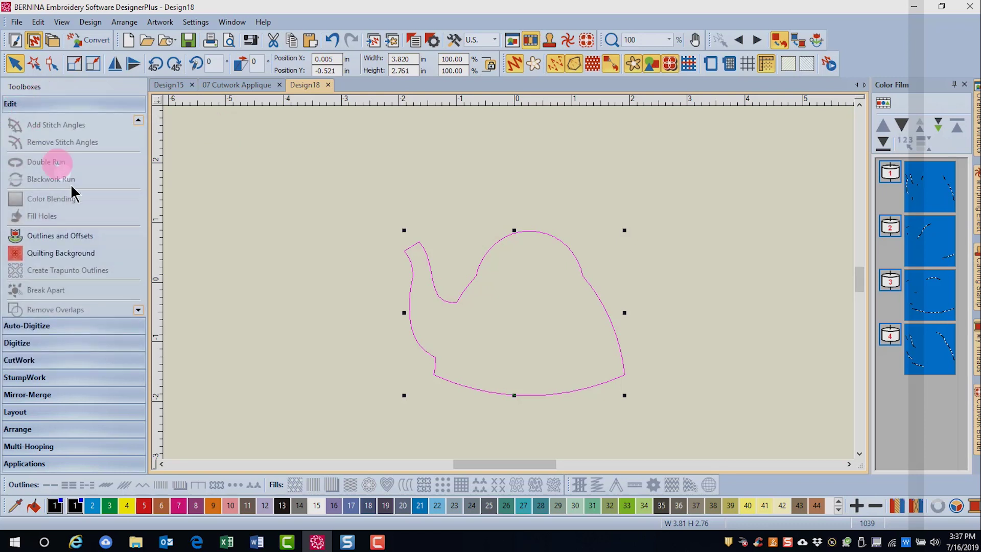
Step: Create an outline offset of 1 mm with an offset count of 1 around the cut line
{"action": "left_click", "coordinate": [65, 239]}
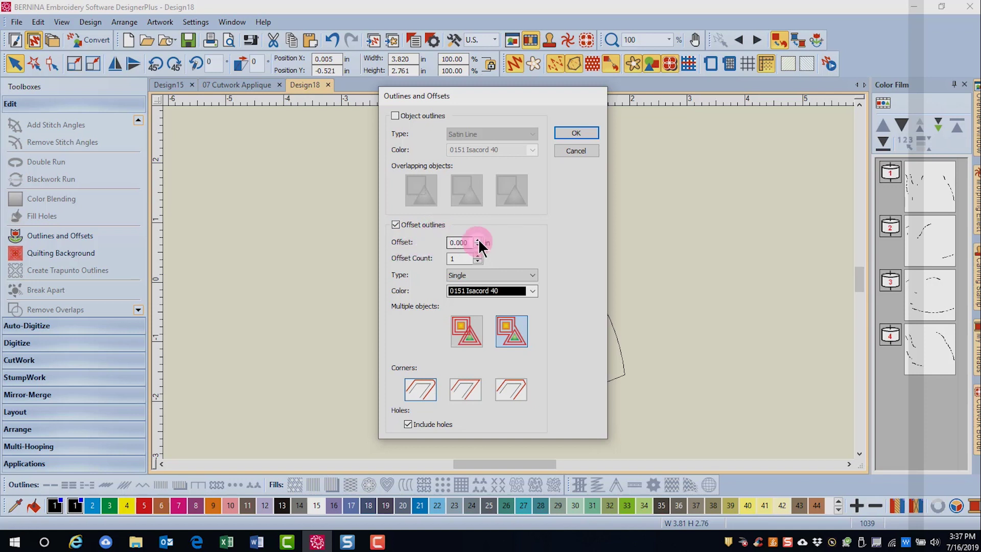
{"action": "mouse_move", "coordinate": [478, 240]}
{"action": "left_mouse_down"}
{"action": "mouse_move", "coordinate": [449, 241]}
{"action": "mouse_move", "coordinate": [509, 253]}
{"action": "left_mouse_up"}
{"action": "type", "text": "1 m"}
{"action": "type", "text": "m"}
{"action": "left_click", "coordinate": [462, 258]}
{"action": "left_click", "coordinate": [573, 135]}
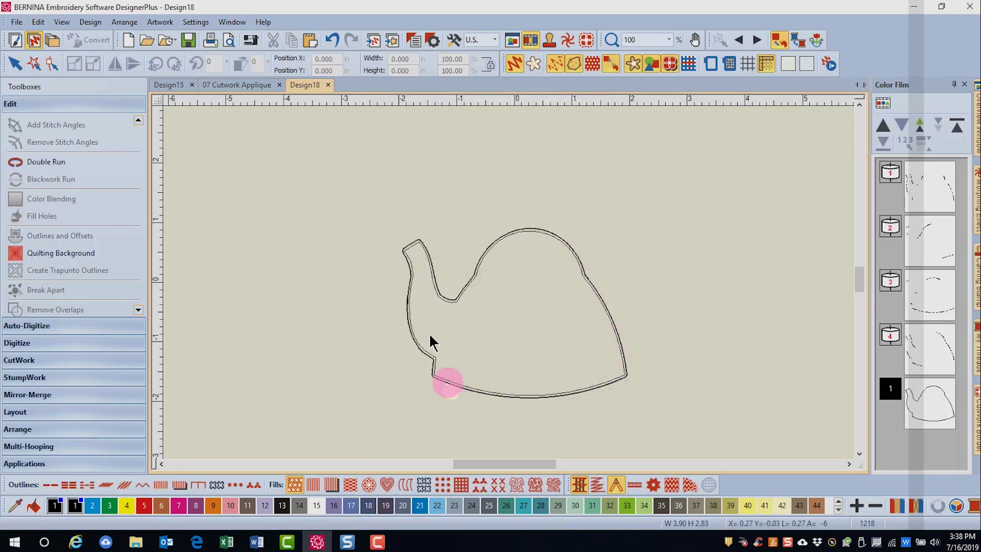
Step: Move the offset outline colour block to the start of the stitch sequence
{"action": "left_click", "coordinate": [931, 421]}
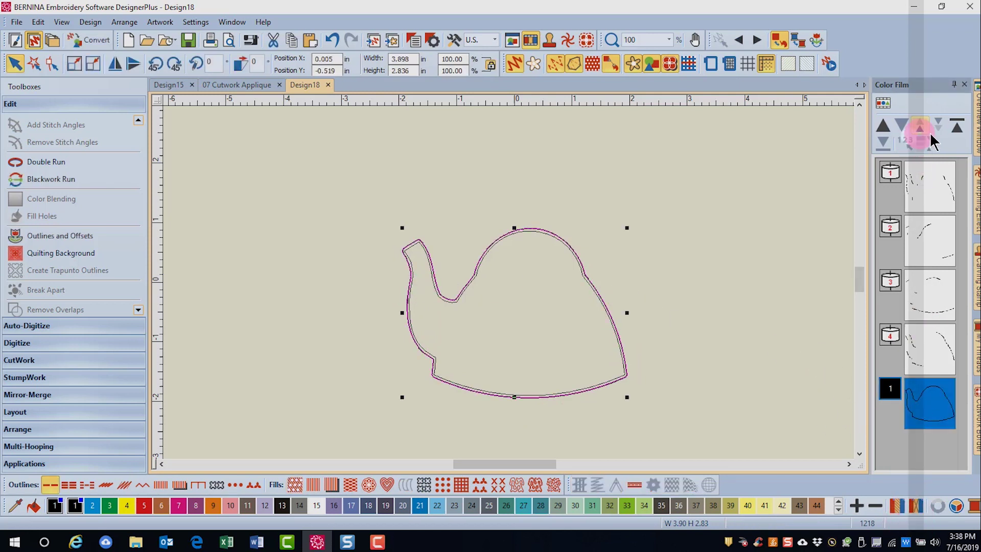
{"action": "left_click", "coordinate": [957, 126]}
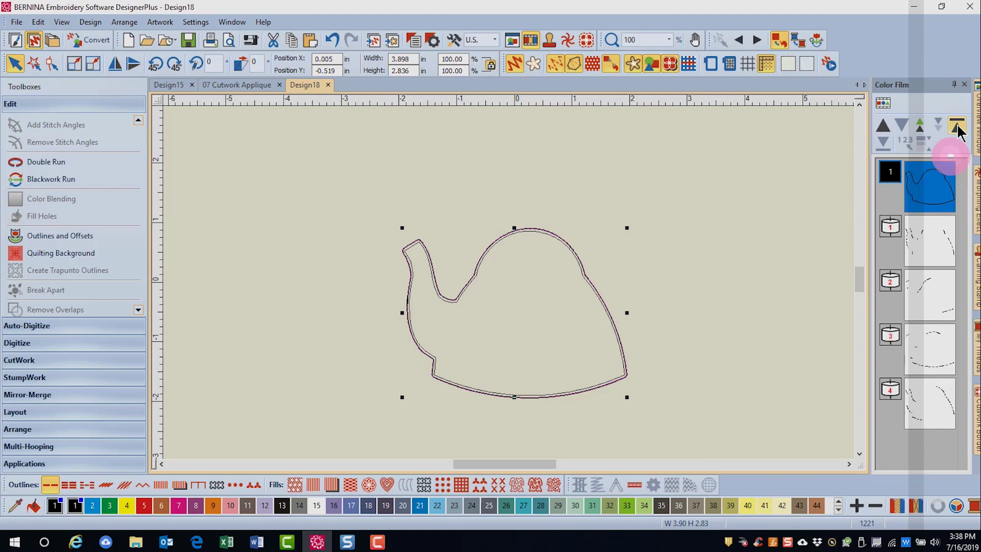